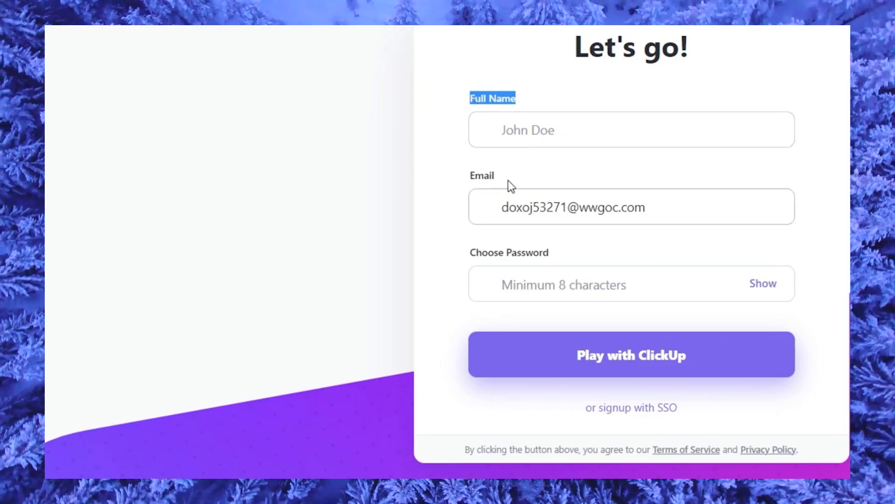
Fill in the sign-up form by choosing an account password and entering the full name
left_click_drag(511, 187, 474, 186)
left_click_drag(549, 256, 578, 276)
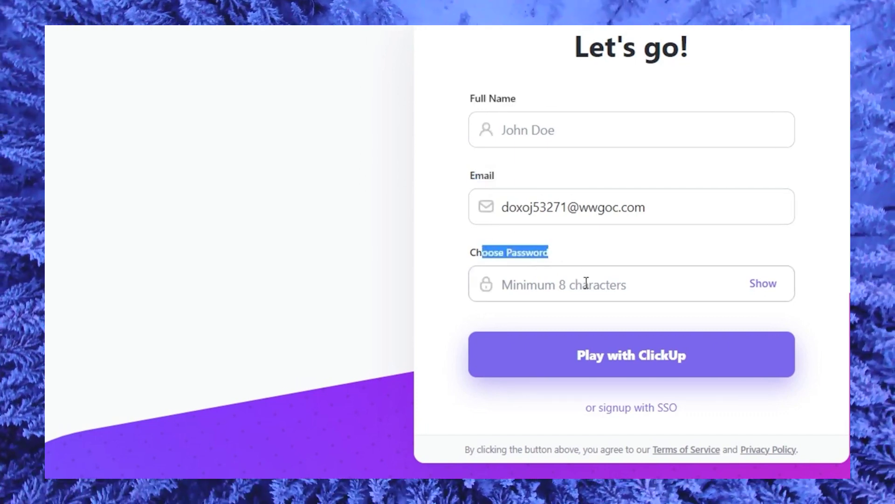
left_click(574, 267)
type("••••••••••")
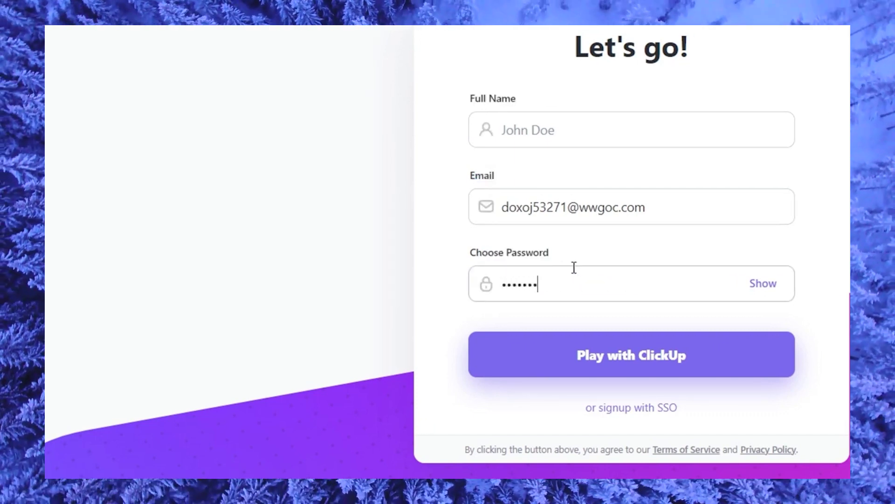
left_click(686, 122)
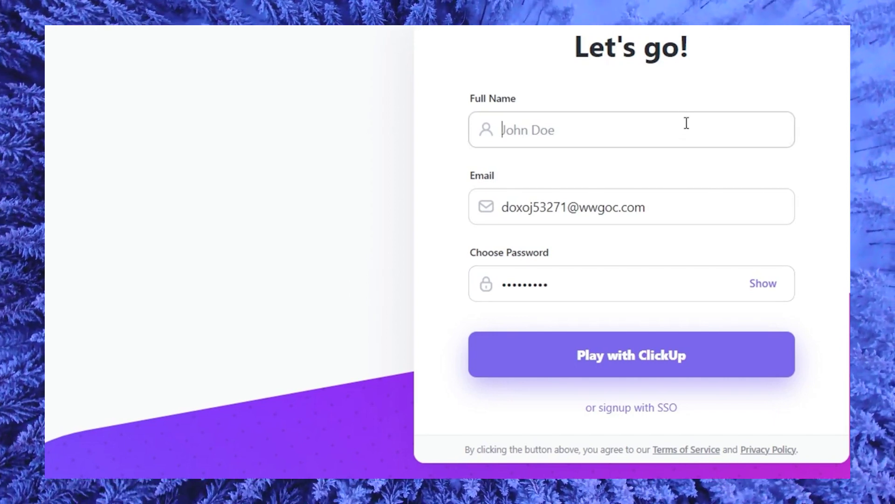
type("Tehc")
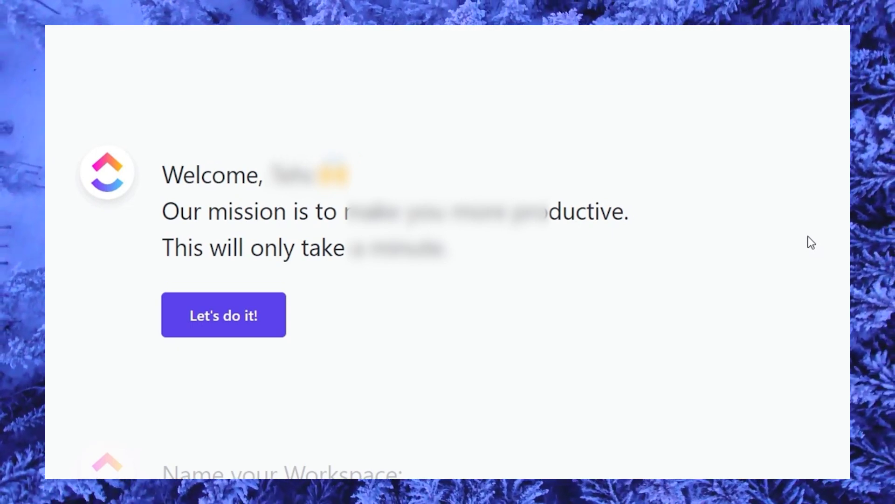
Begin the workspace setup, accept the suggested workspace name and set the workspace avatar color to orange
left_click(247, 326)
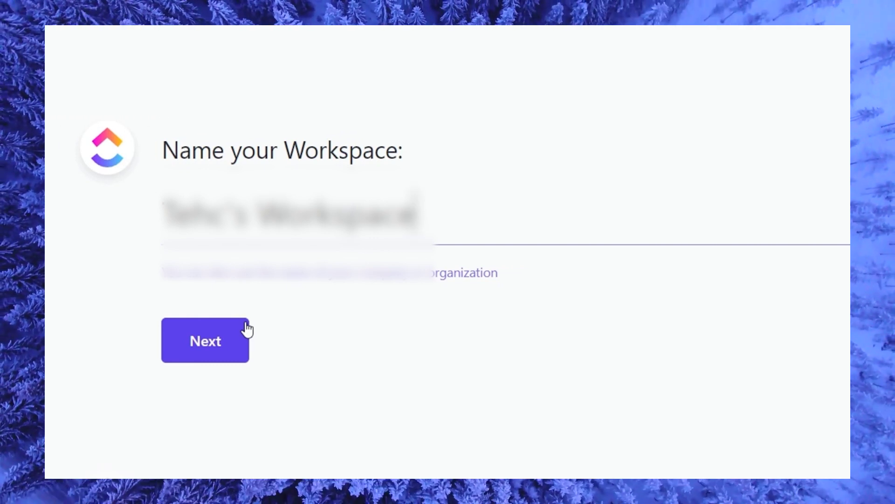
left_click(245, 326)
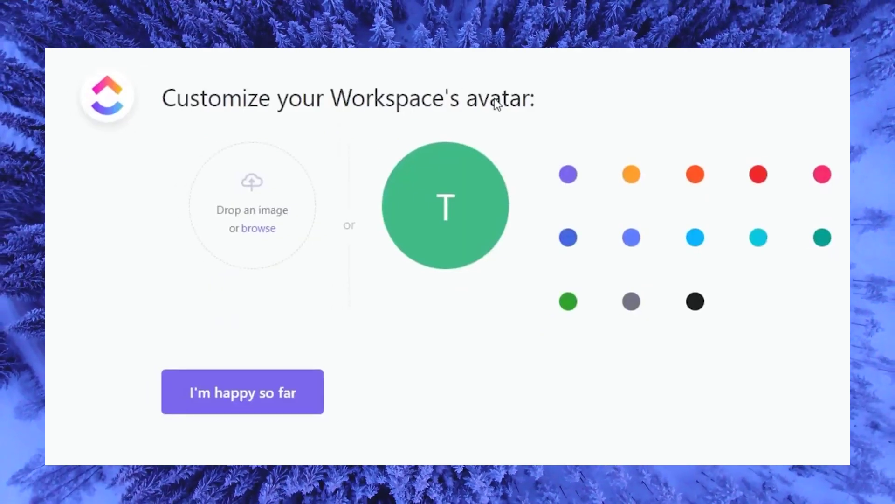
left_click(602, 186)
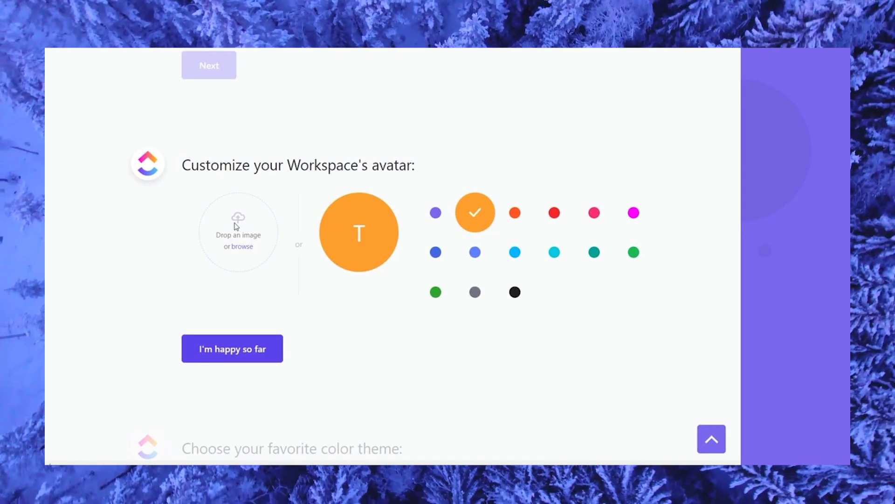
left_click(246, 359)
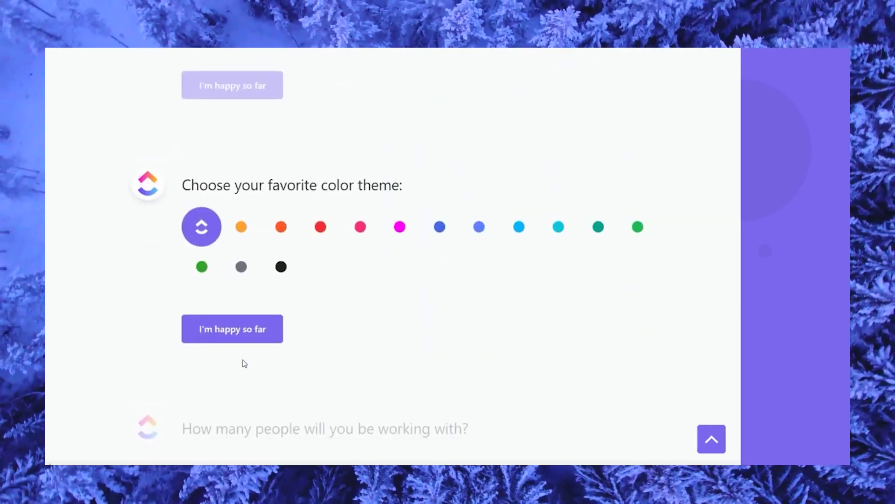
Choose orange as the favorite color theme and continue to the question about how many people will be working together
left_click_drag(208, 186, 405, 192)
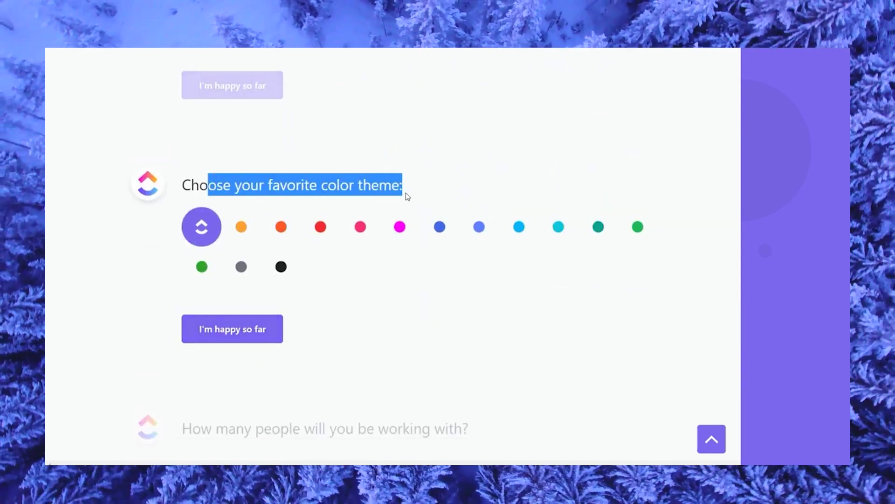
left_click(504, 201)
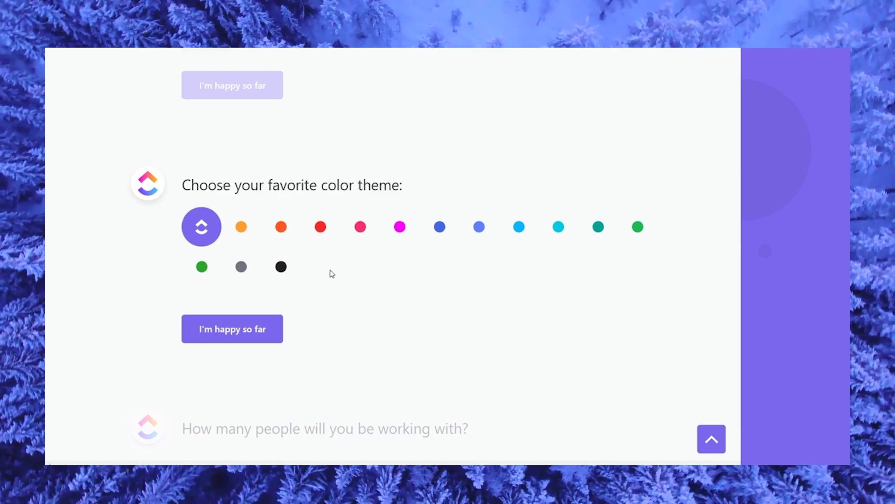
left_click(239, 229)
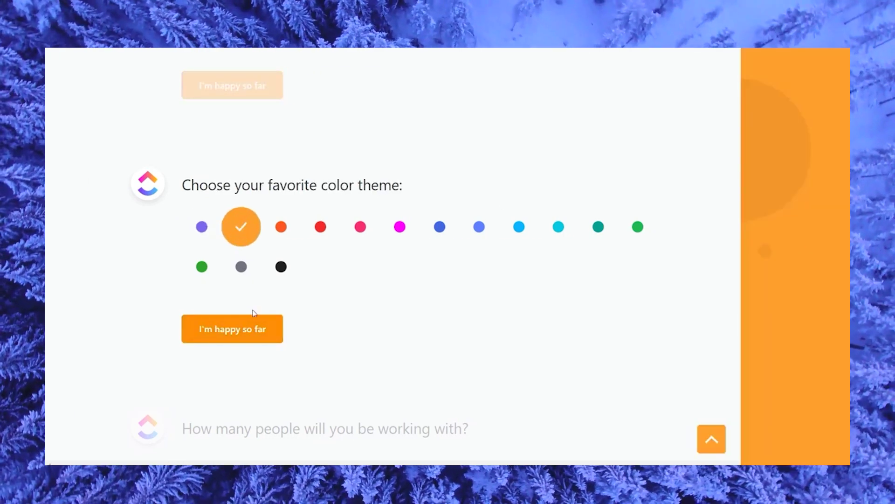
left_click(257, 326)
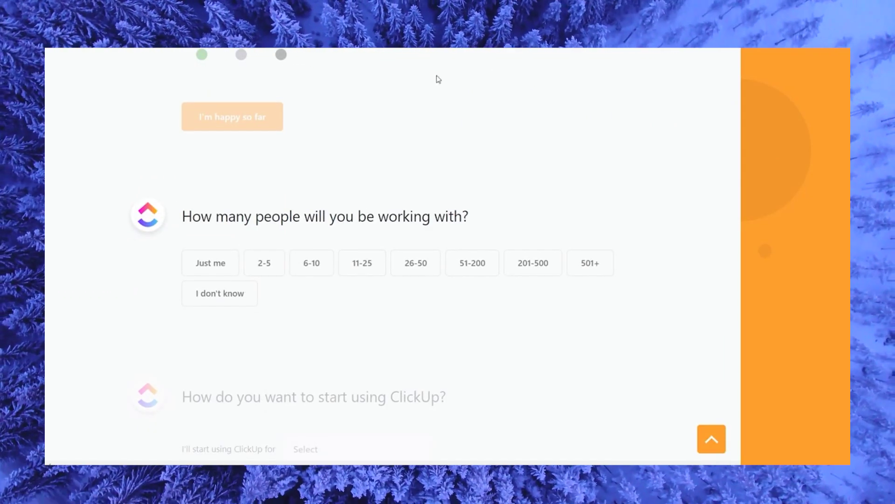
left_click_drag(329, 215, 448, 215)
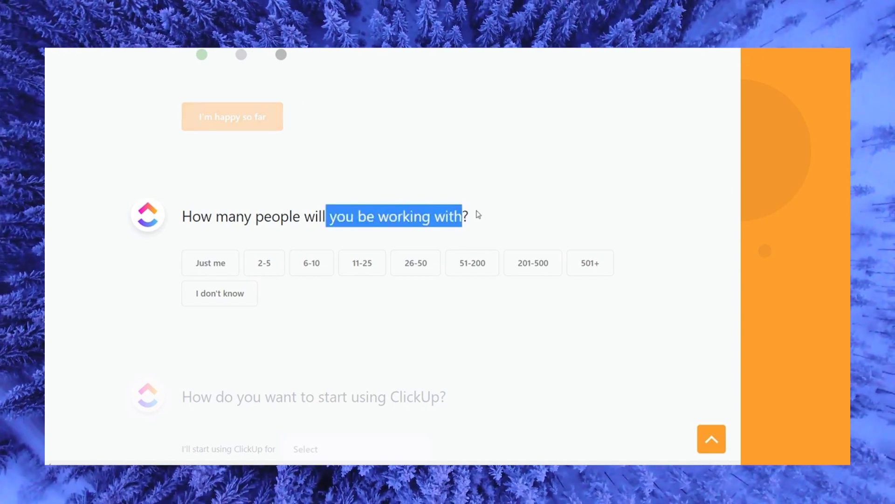
left_click(482, 217)
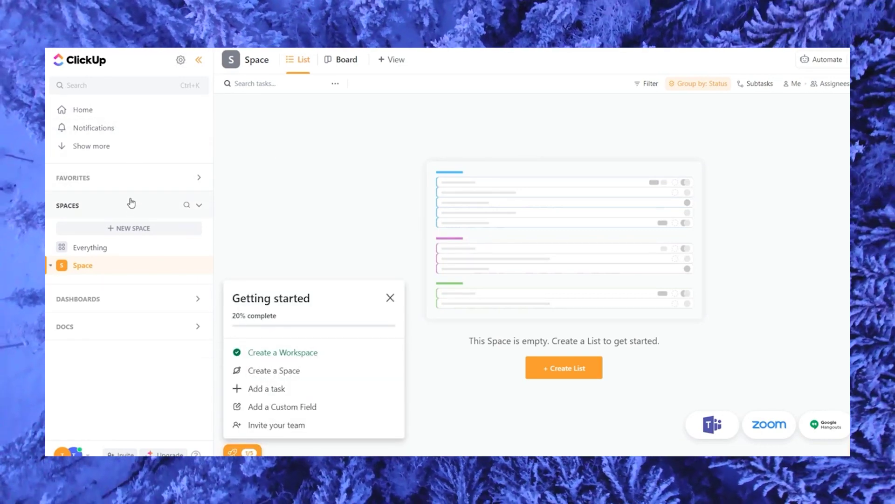
Open the List inside Space and dismiss the Getting started checklist
left_click(105, 284)
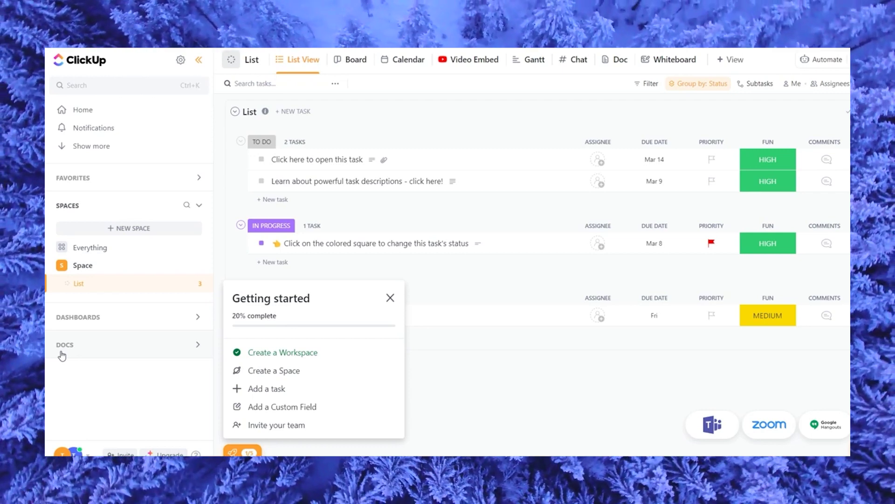
left_click(390, 300)
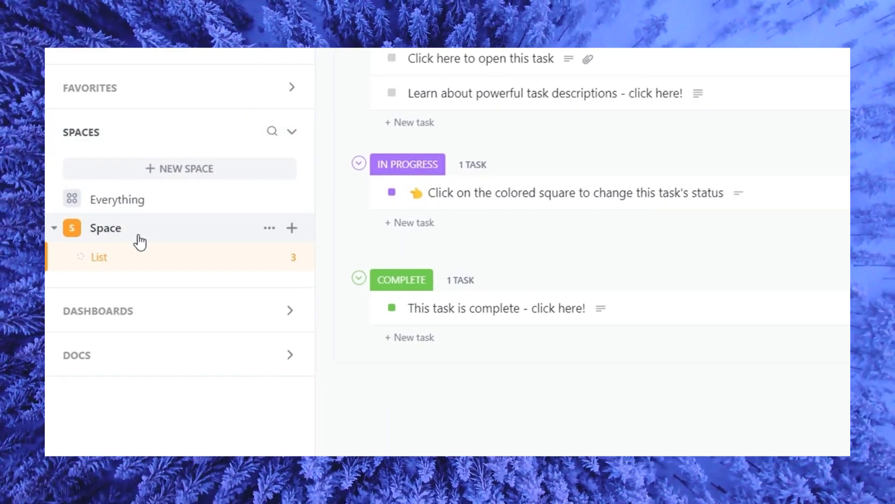
Create a new dashboard named "Dashboard" under My Private Dashboards
left_click(120, 313)
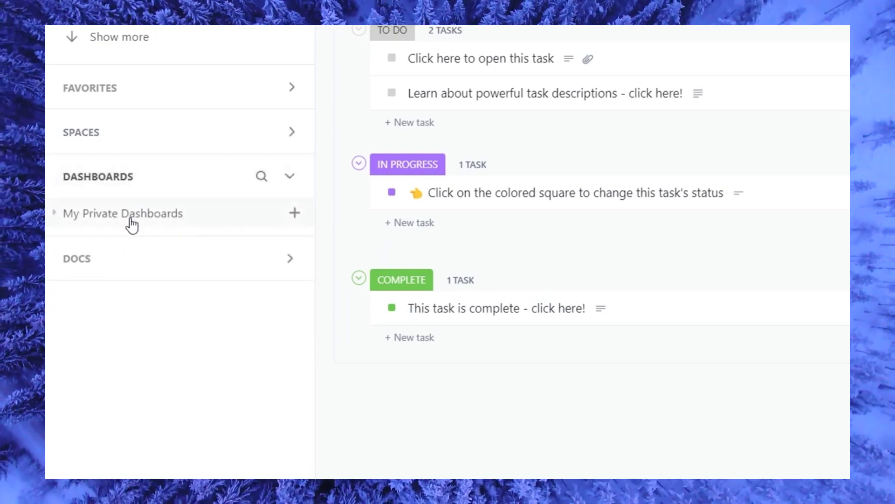
left_click(133, 216)
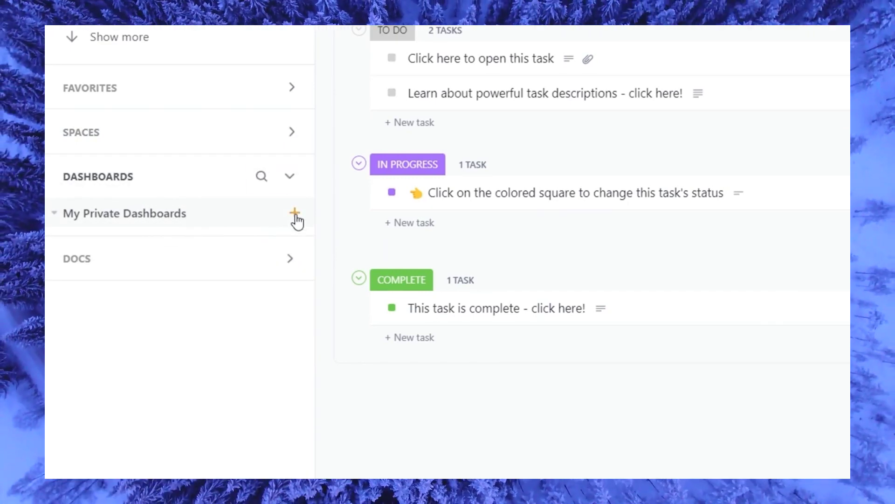
left_click(294, 214)
type("Dashboard")
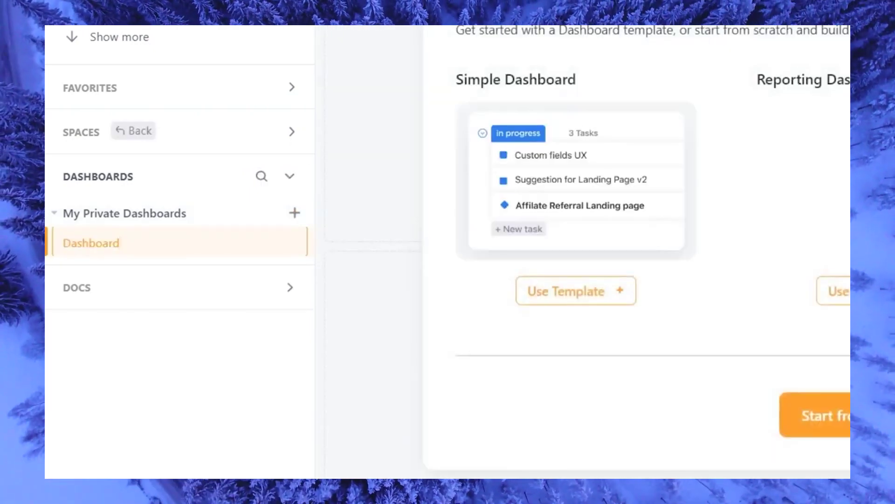
key("Return")
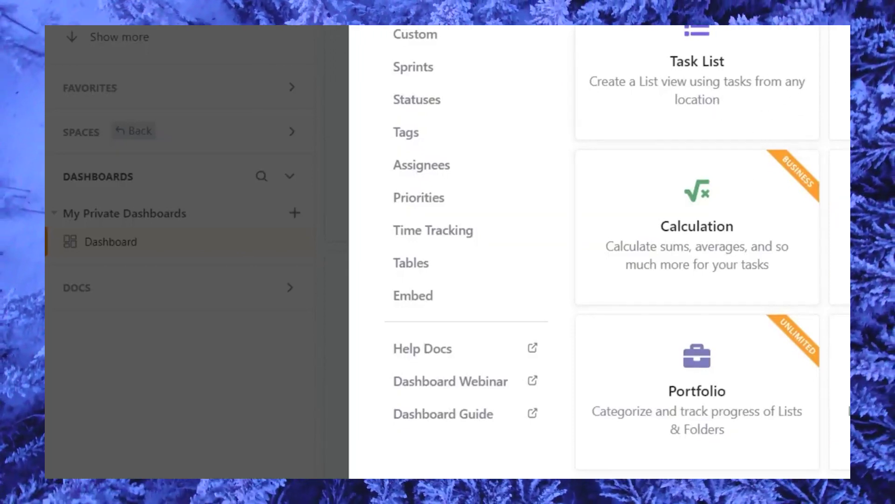
Configure a Task List widget for the dashboard named "Dues for March 2023" with List as its location
left_click(732, 70)
left_click_drag(471, 83, 411, 82)
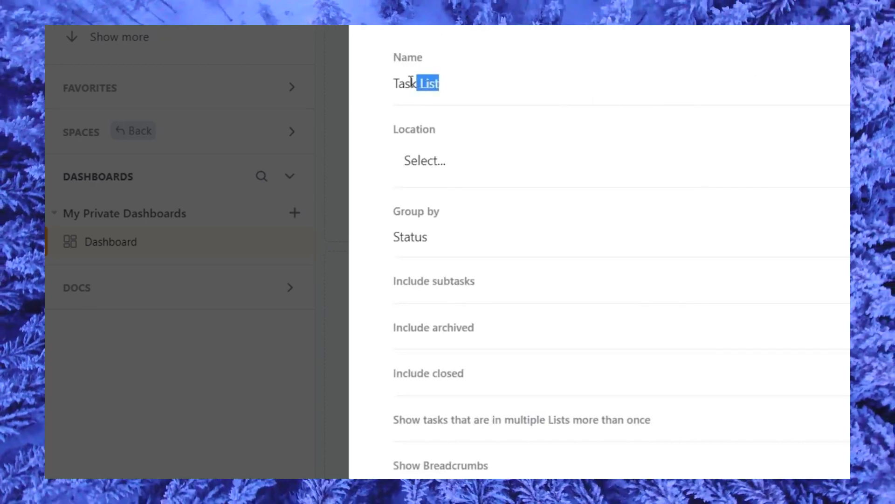
type("Ne")
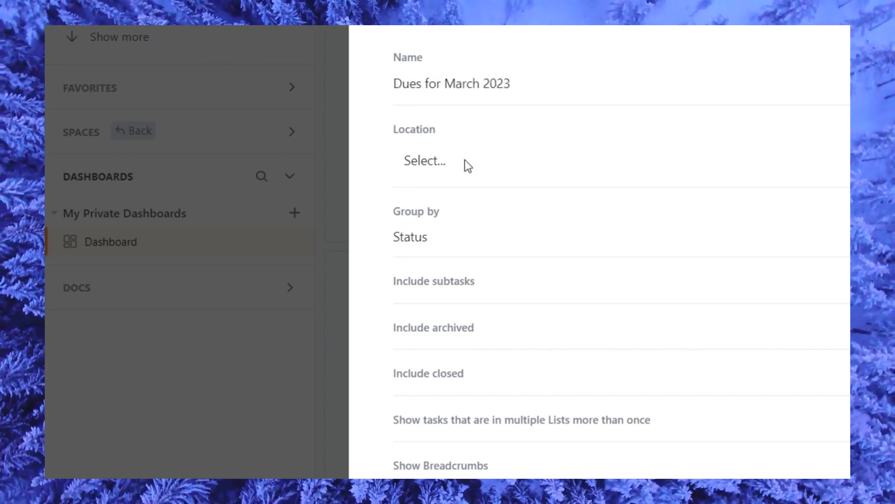
left_click(468, 166)
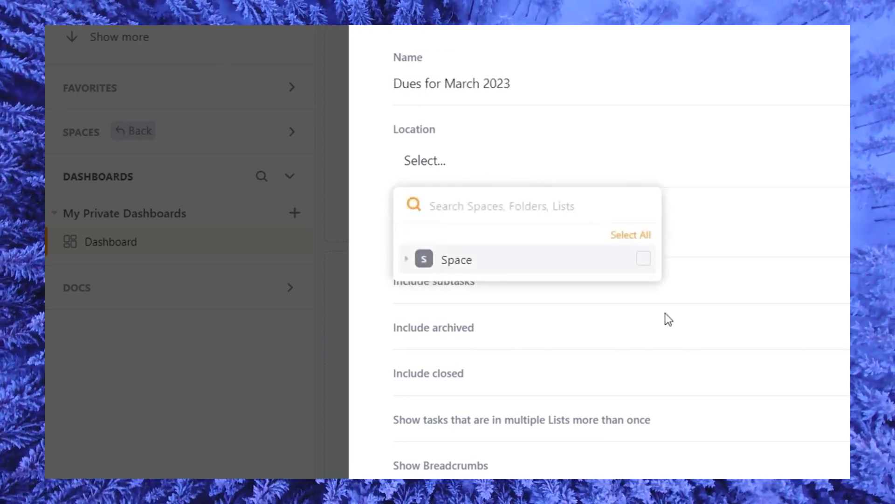
left_click(644, 259)
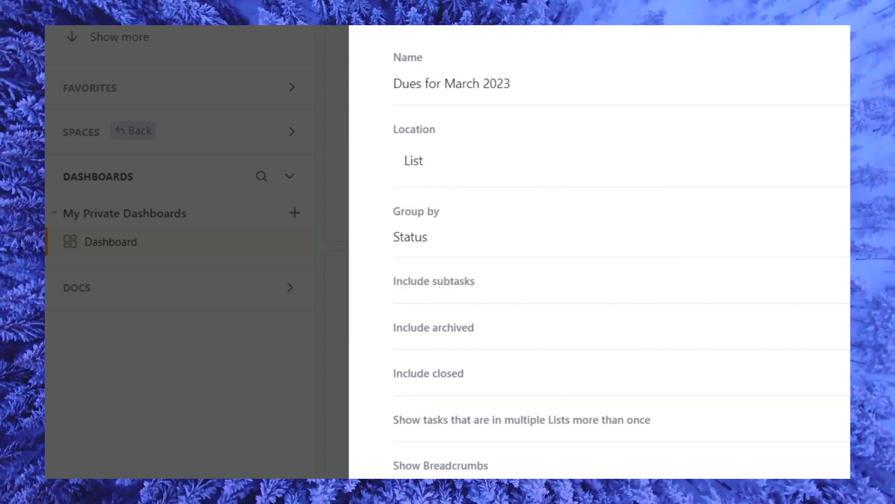
scroll(599, 251, "down", 3)
key("Escape")
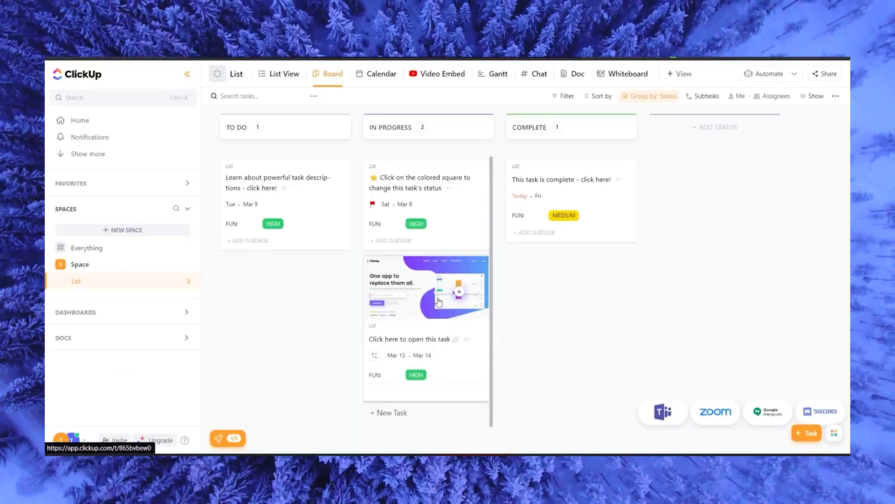
Move the "Click here to open this task" card from In Progress to Complete and add a new status column to the board
left_click_drag(403, 303, 545, 302)
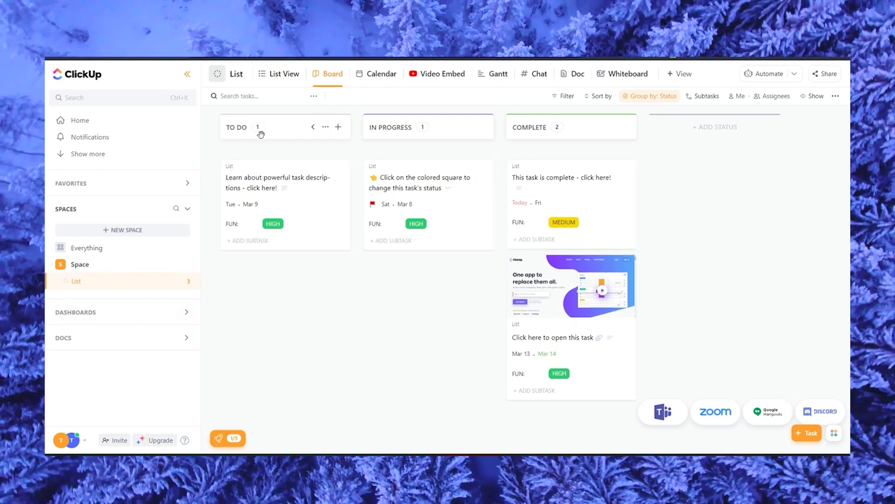
left_click(700, 128)
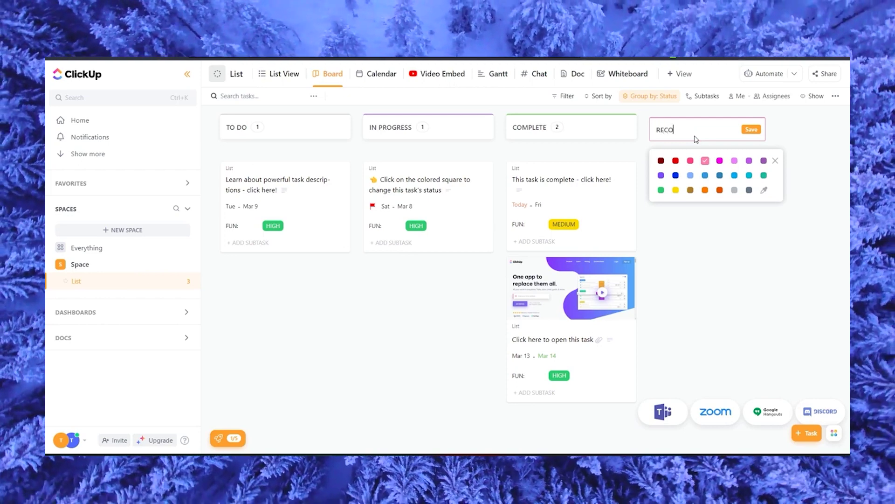
key("Return")
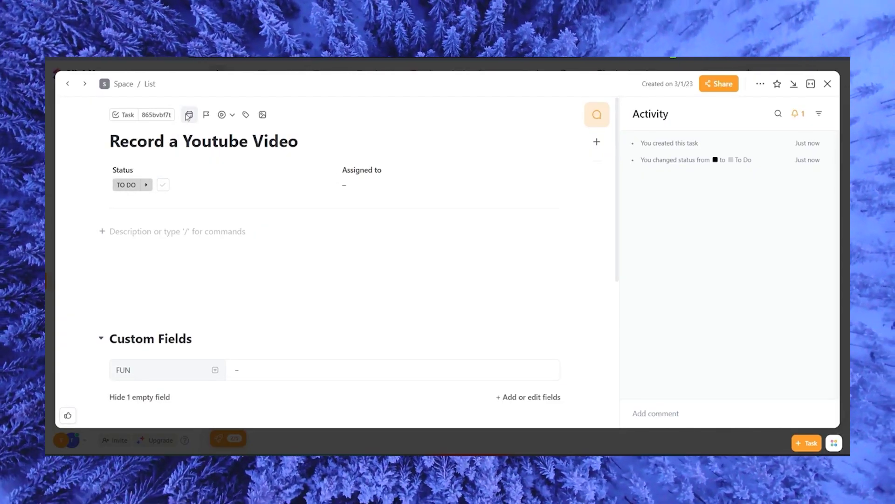
Set the due date of the "Record a Youtube Video" task to Monday, March 6, 2023
left_click(188, 115)
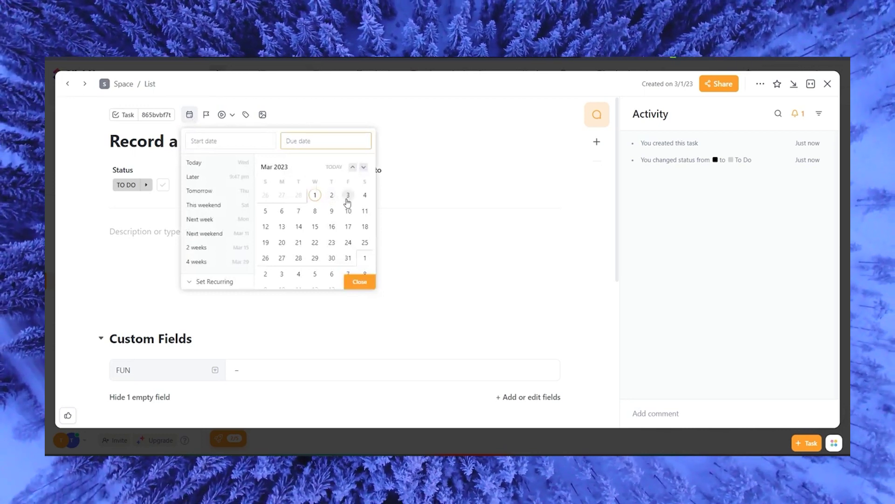
left_click(282, 212)
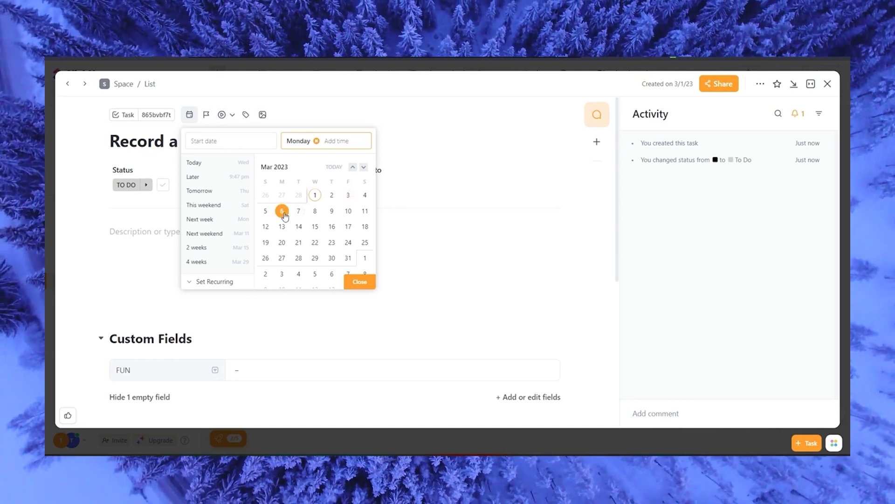
left_click(356, 281)
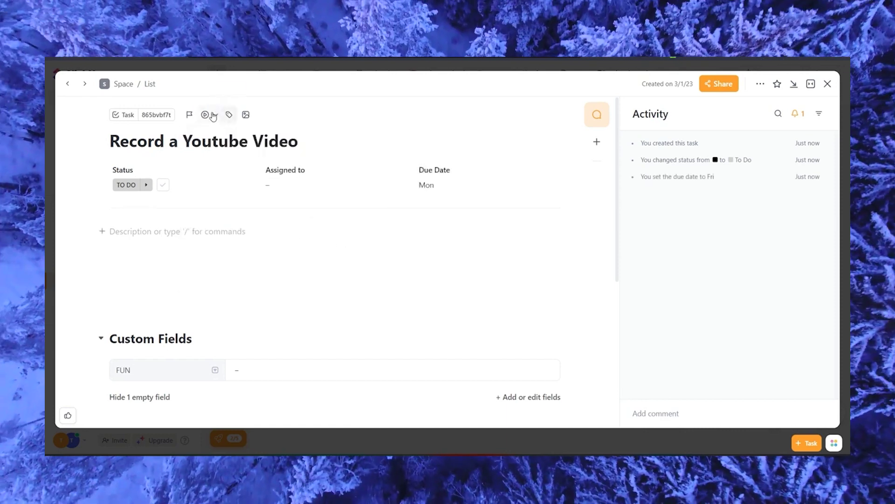
Start and stop the time tracker on the "Record a Youtube Video" task, and close the task
left_click(212, 115)
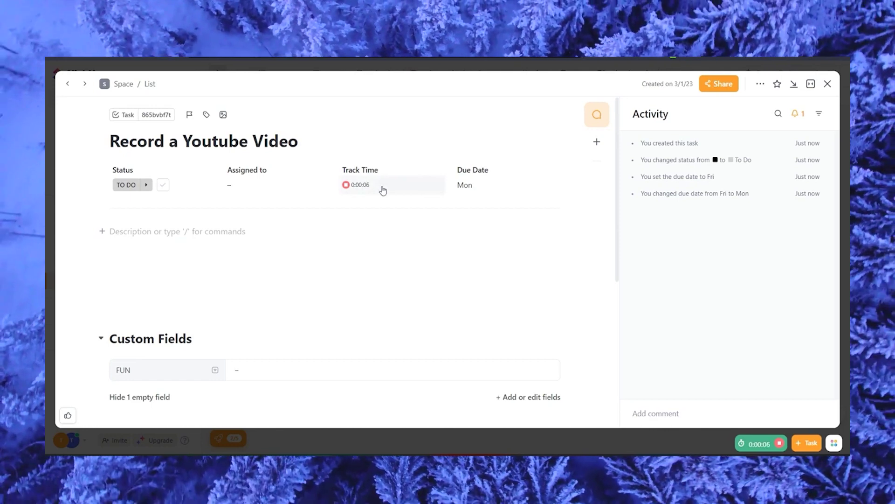
left_click(354, 189)
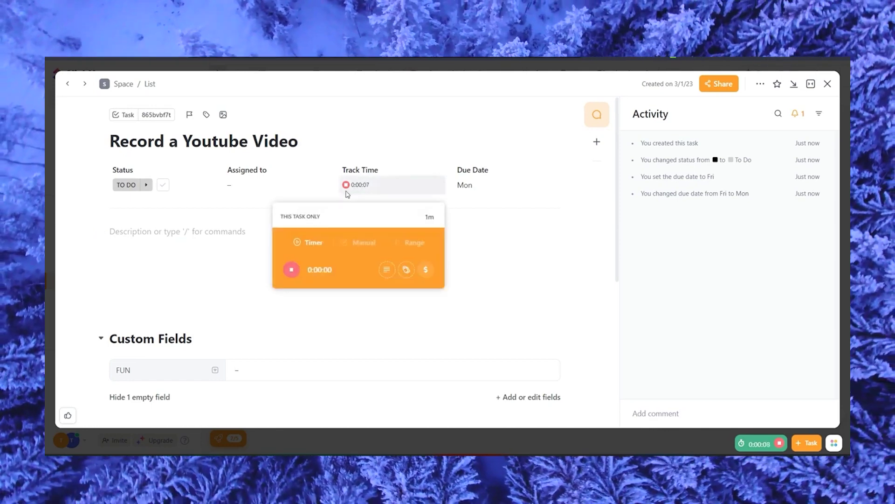
left_click(291, 245)
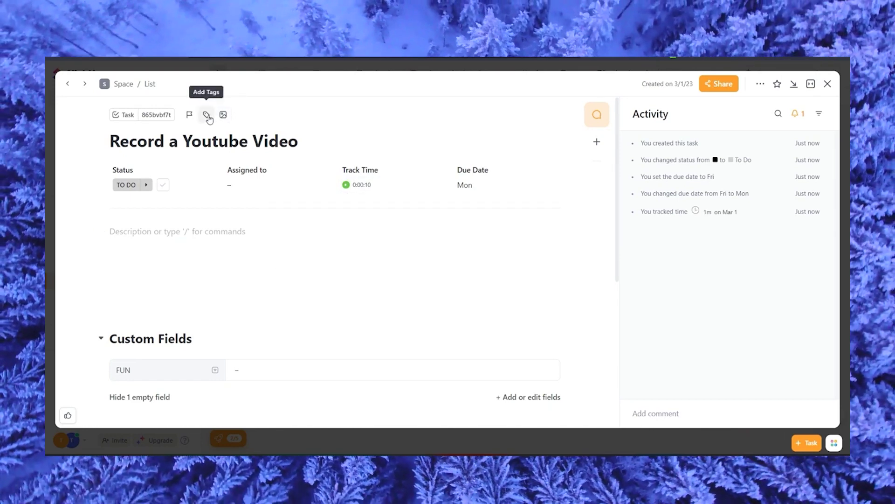
key("Escape")
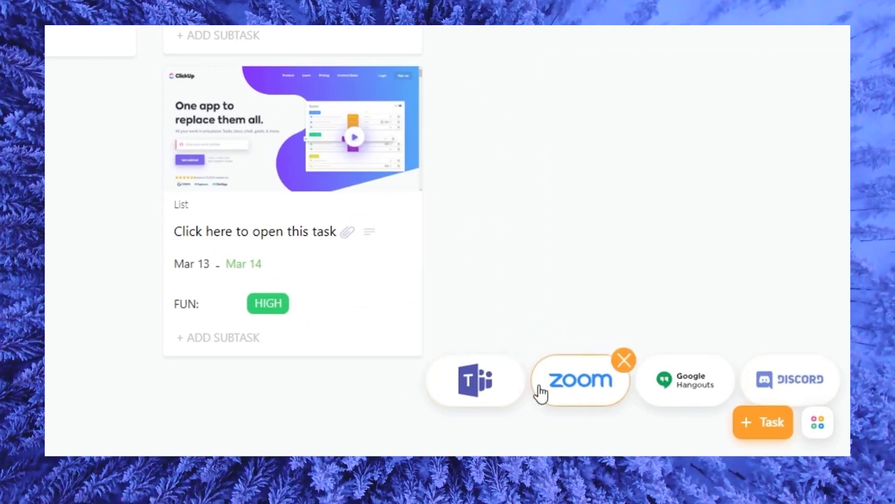
Dismiss the Microsoft Teams shortcut from the workspace page and enable the Zoom ClickApp in the workspace settings
left_click(514, 362)
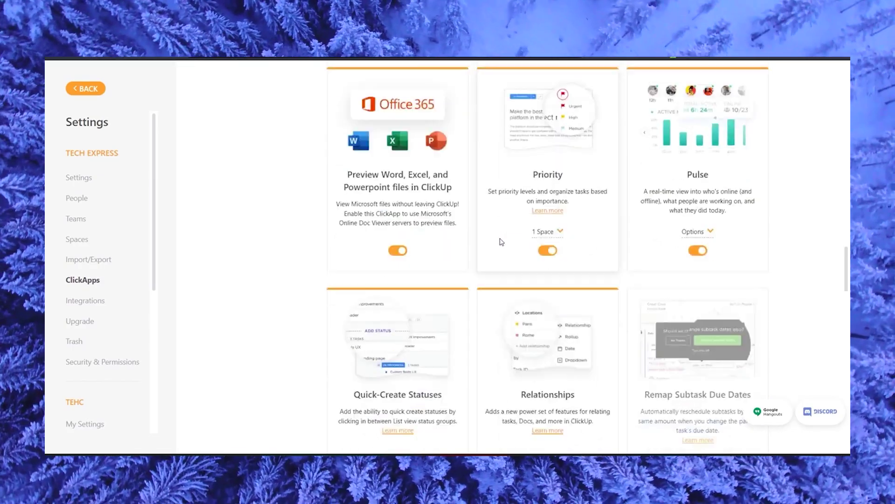
scroll(499, 239, "down", 8)
scroll(499, 239, "down", 15)
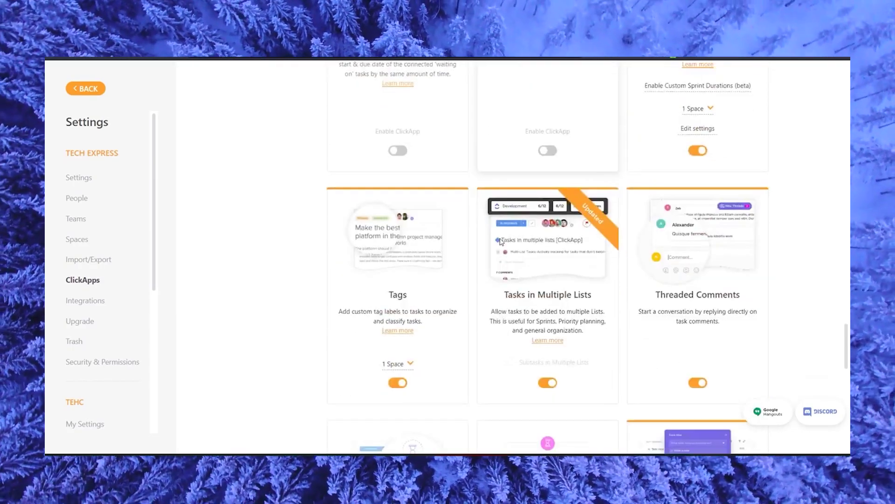
scroll(501, 242, "down", 3)
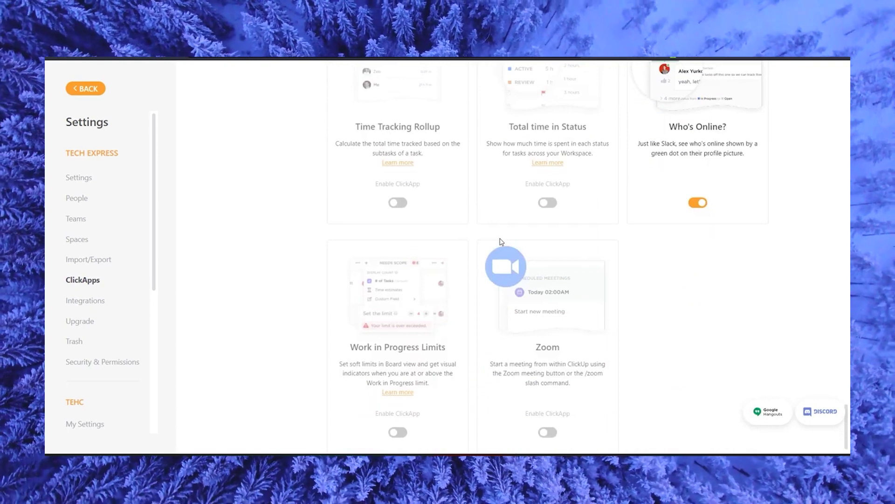
scroll(501, 241, "down", 1)
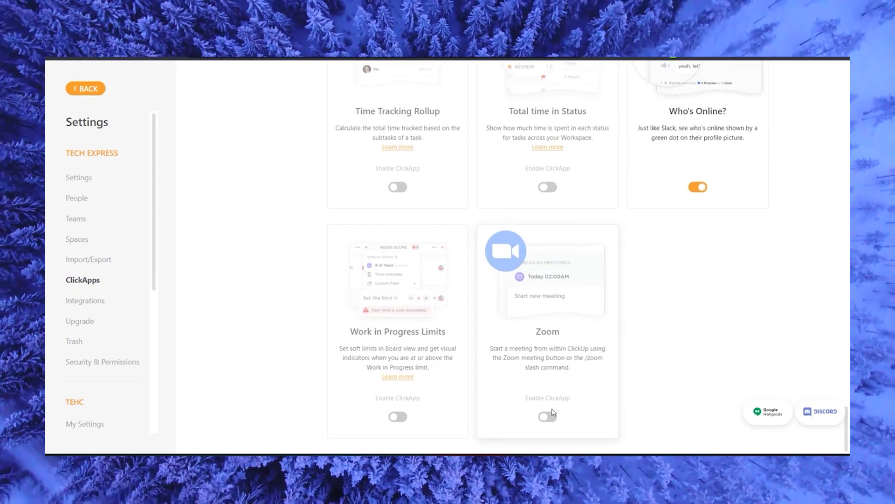
left_click(549, 418)
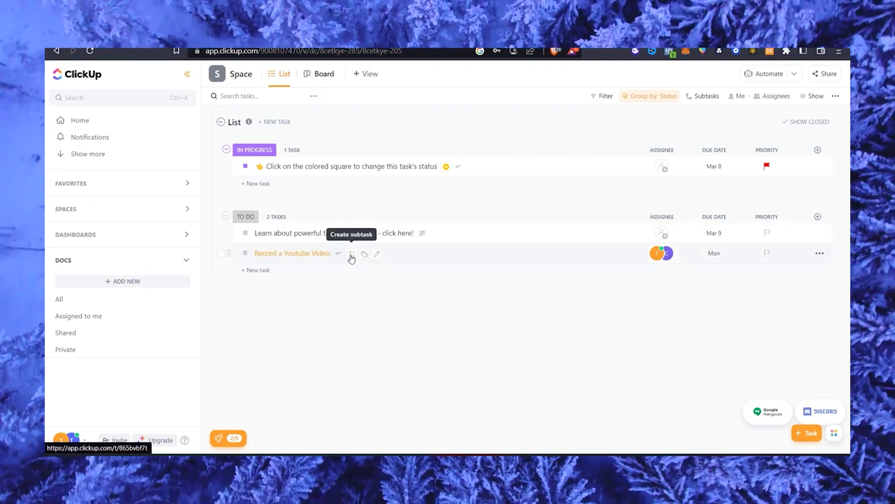
Start a new subtask under the "Record a Youtube Video" task in List view
left_click(351, 254)
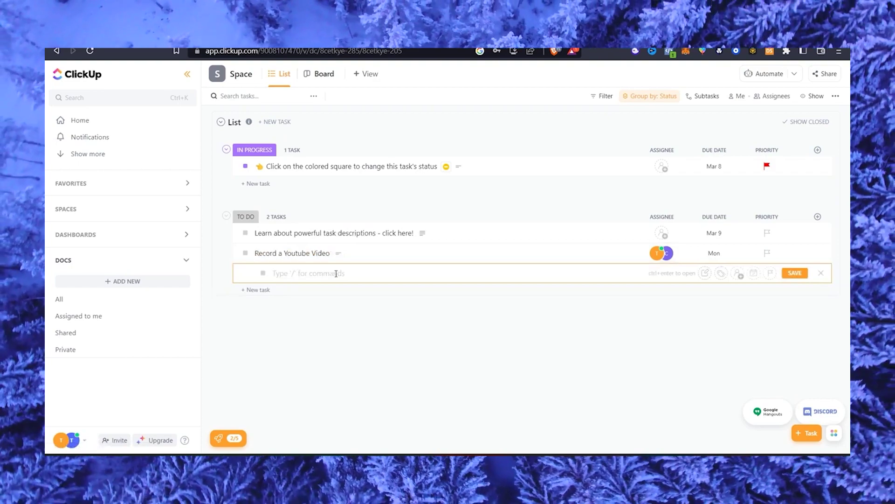